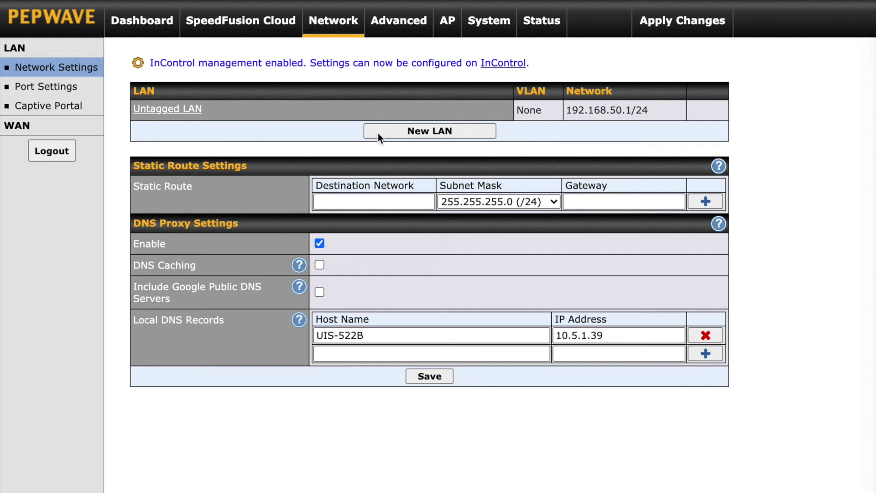
- Create a new LAN named Guest with IP 192.168.60.1, VLAN ID 2, and inter-VLAN routing unchecked
{"action": "left_click", "coordinate": [439, 134]}
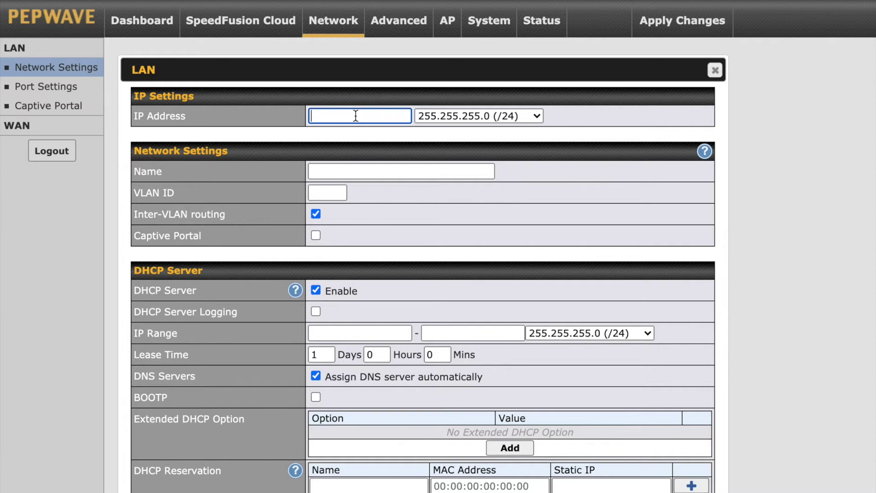
{"action": "type", "text": "192.168.60.1"}
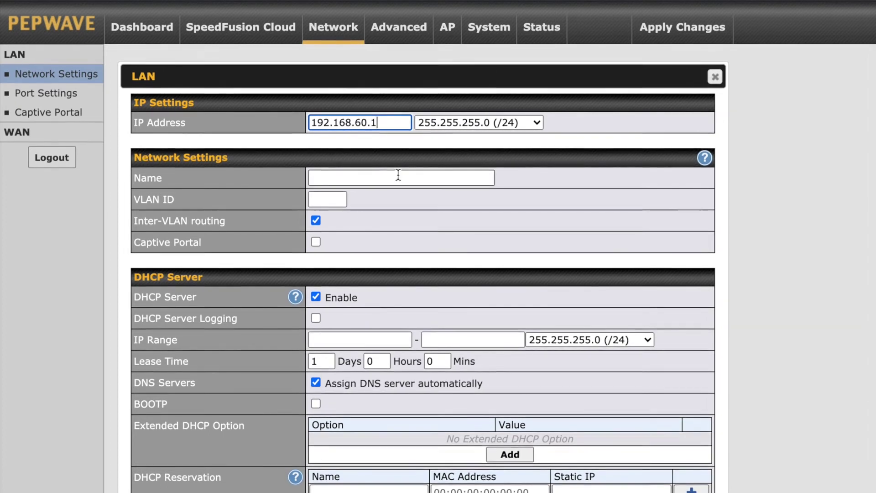
{"action": "left_click", "coordinate": [398, 176]}
{"action": "type", "text": "Guest"}
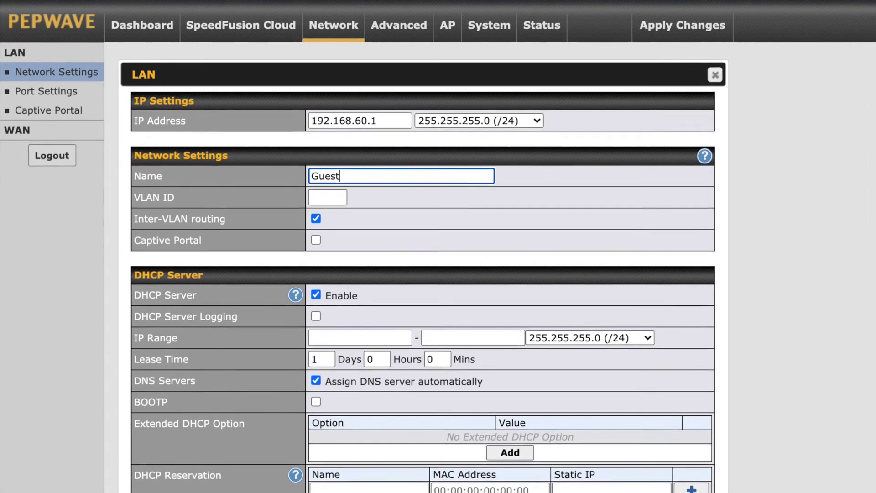
{"action": "left_click", "coordinate": [333, 195]}
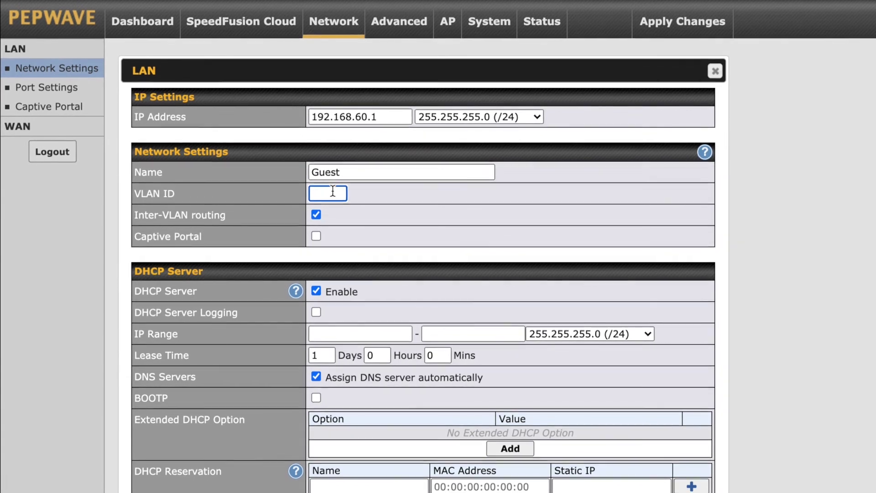
{"action": "type", "text": "2"}
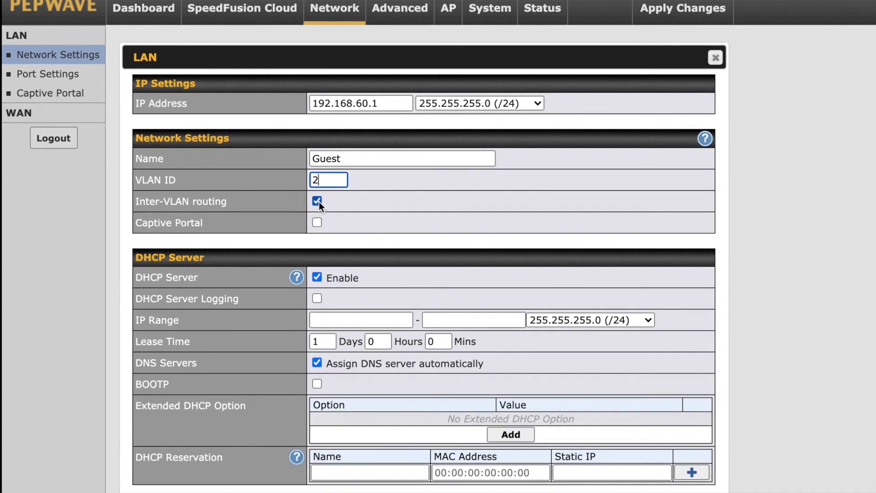
{"action": "key", "text": "Tab"}
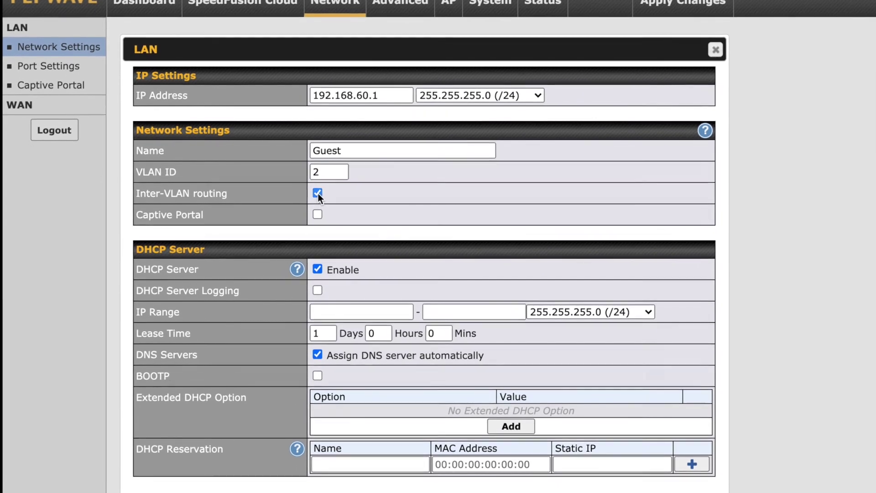
{"action": "left_click", "coordinate": [318, 193]}
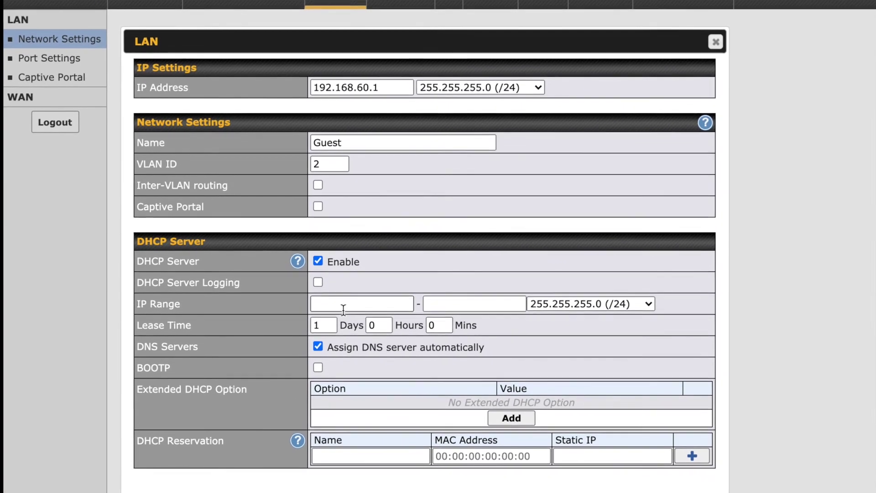
- Set the Guest LAN's DHCP range to 192.168.60.10–192.168.60.250 and save the LAN
{"action": "left_click", "coordinate": [327, 303]}
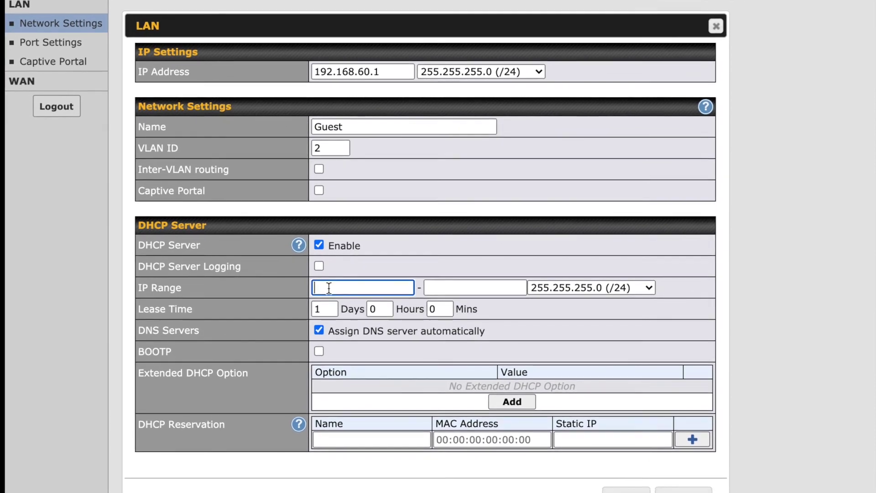
{"action": "type", "text": "192.16"}
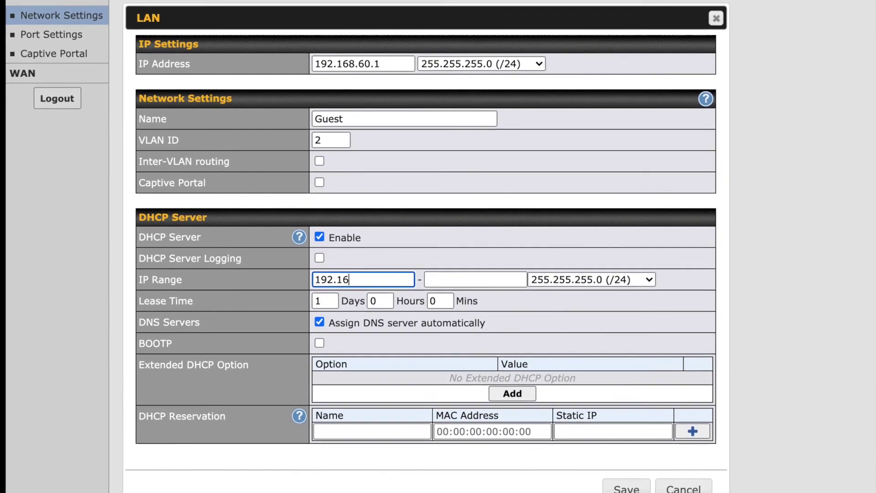
{"action": "type", "text": "8.60,"}
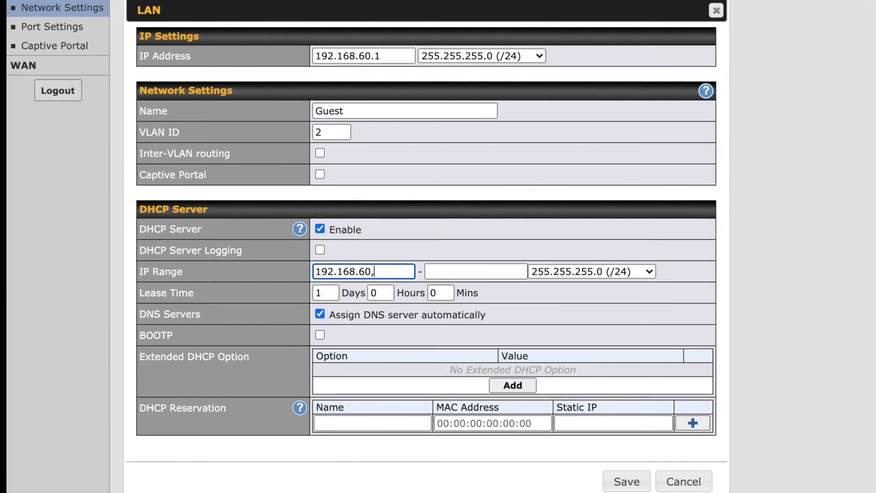
{"action": "type", "text": "10"}
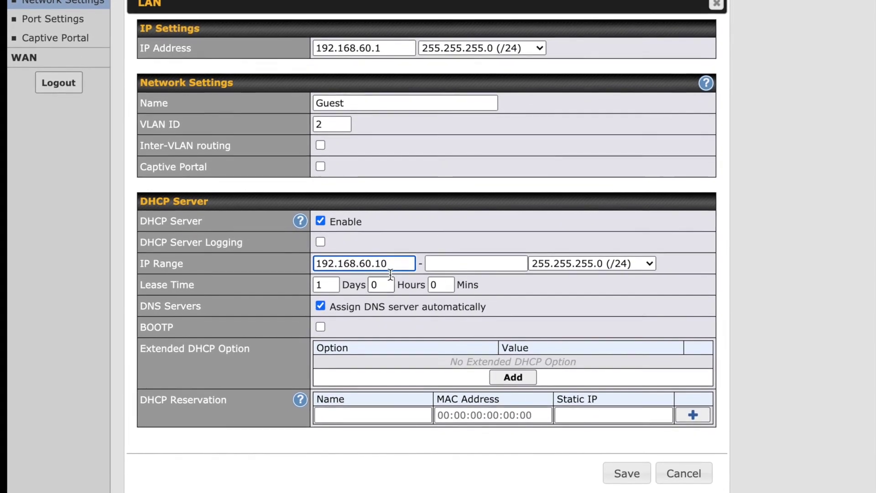
{"action": "key", "text": "Tab"}
{"action": "type", "text": "192."}
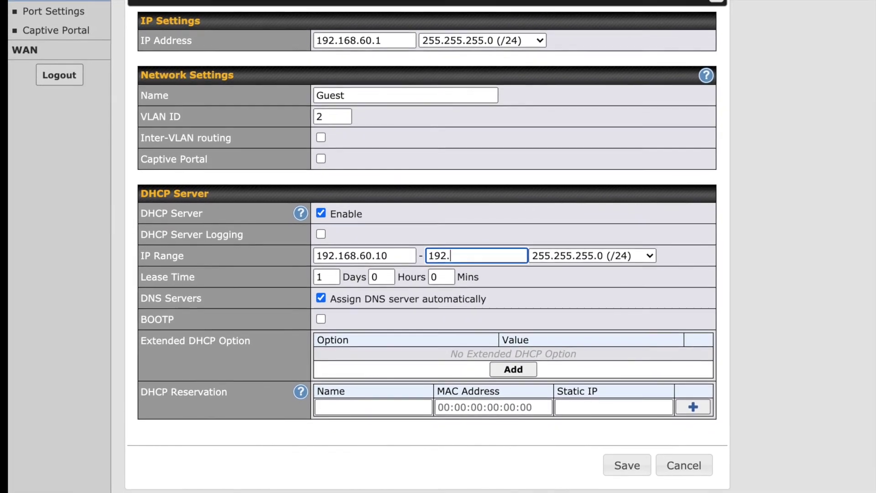
{"action": "type", "text": "168.60"}
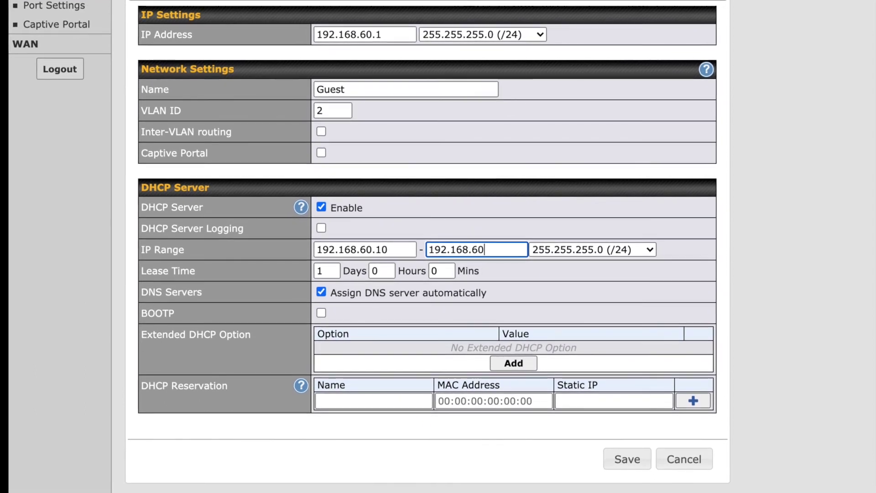
{"action": "type", "text": ".250"}
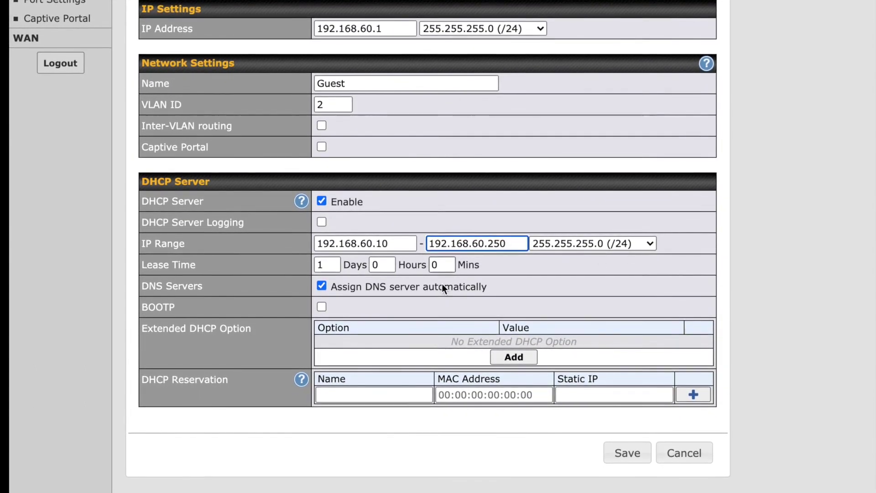
{"action": "left_click", "coordinate": [624, 456]}
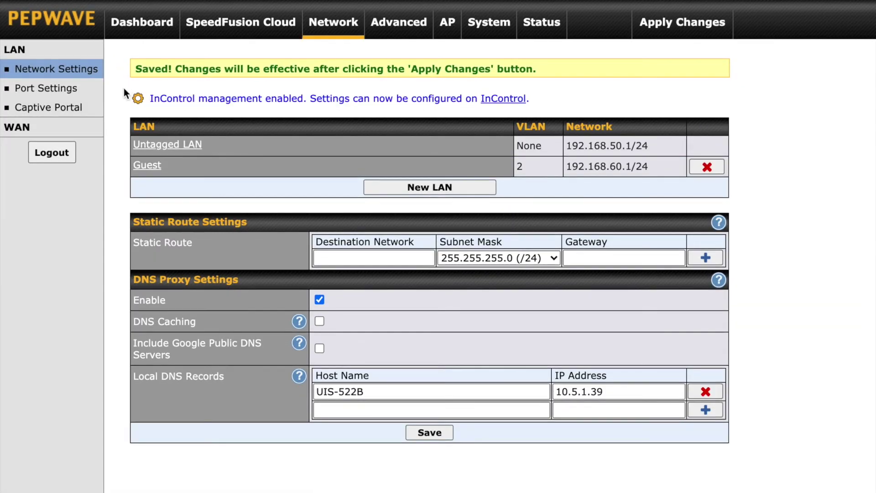
{"action": "left_click", "coordinate": [86, 86]}
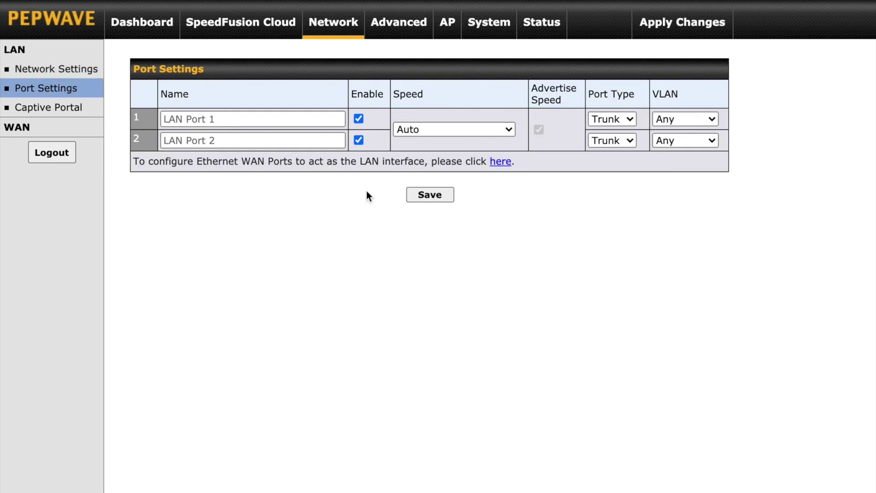
- Make LAN Port 1 an Access port on the Guest VLAN, then save and apply the changes
{"action": "left_click", "coordinate": [599, 120]}
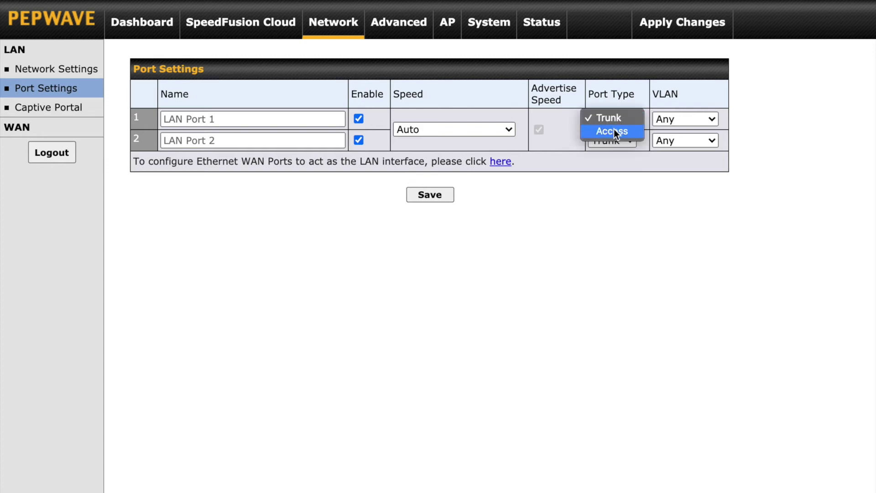
{"action": "left_click", "coordinate": [615, 130]}
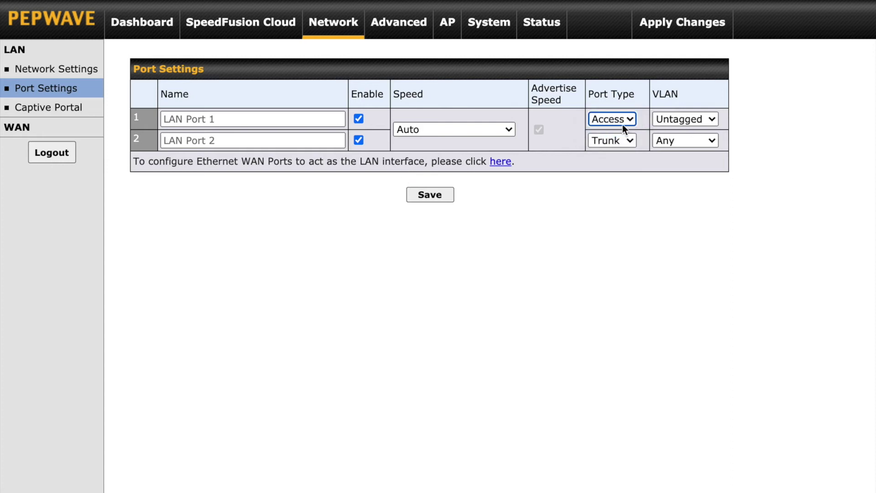
{"action": "left_click", "coordinate": [700, 119]}
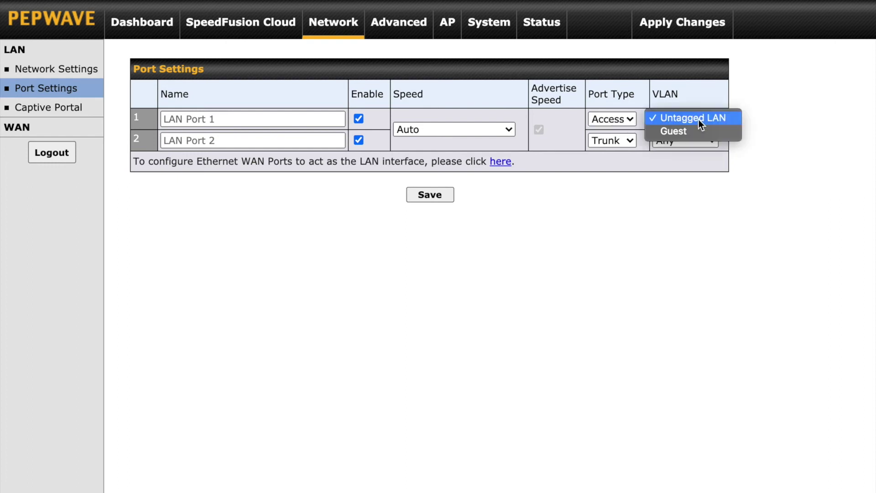
{"action": "left_click", "coordinate": [699, 131]}
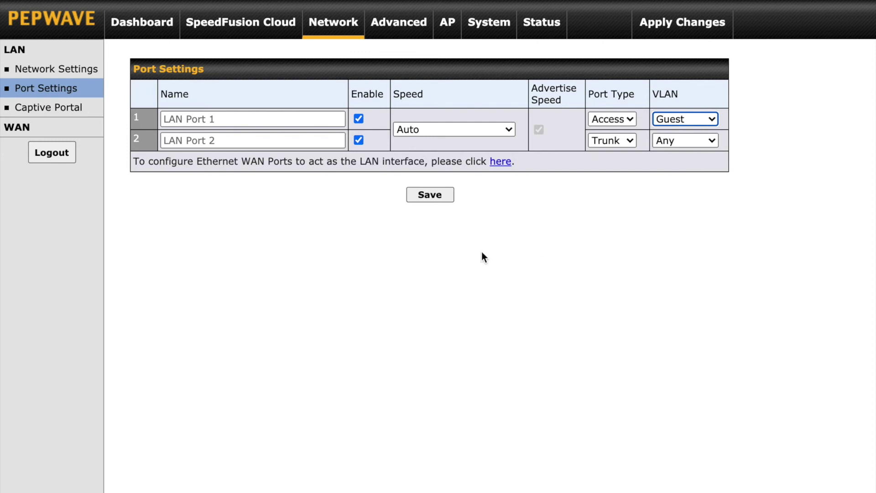
{"action": "left_click", "coordinate": [429, 197]}
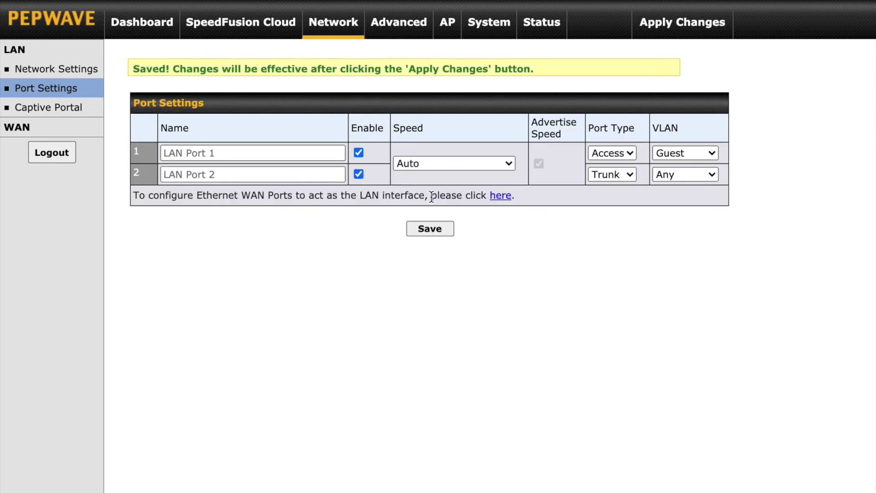
{"action": "left_click", "coordinate": [680, 36]}
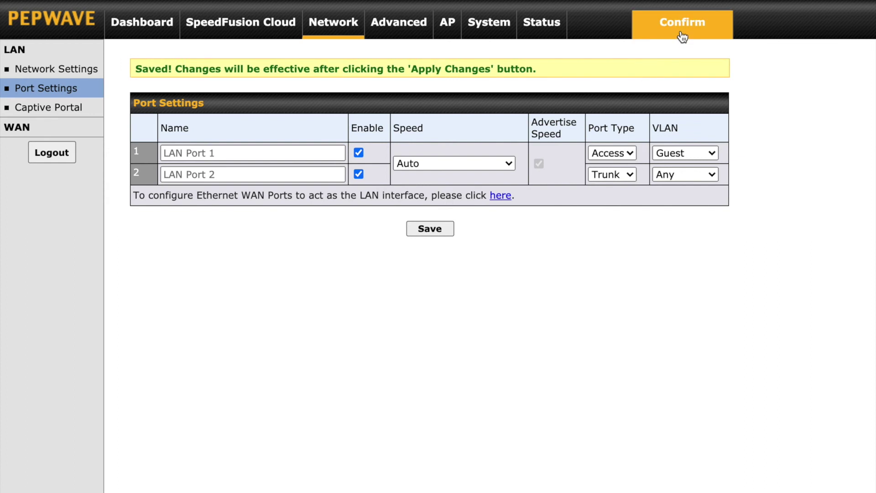
{"action": "left_click", "coordinate": [450, 29]}
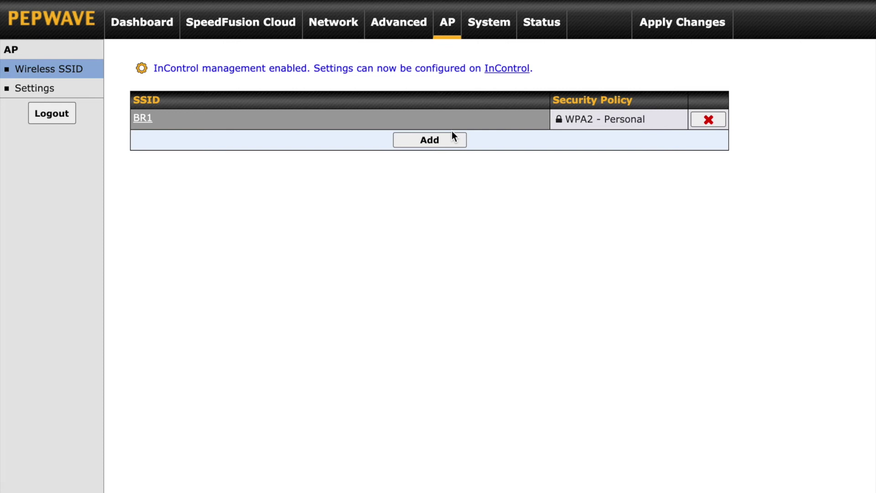
- Add a new wireless SSID named Guest on the Guest (2) VLAN
{"action": "left_click", "coordinate": [451, 30]}
{"action": "left_click", "coordinate": [444, 142]}
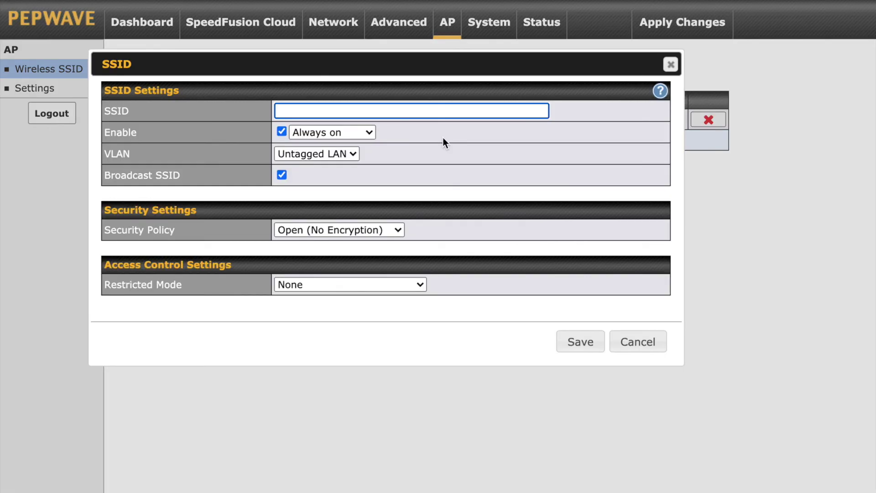
{"action": "type", "text": "Guest"}
{"action": "left_click", "coordinate": [302, 158]}
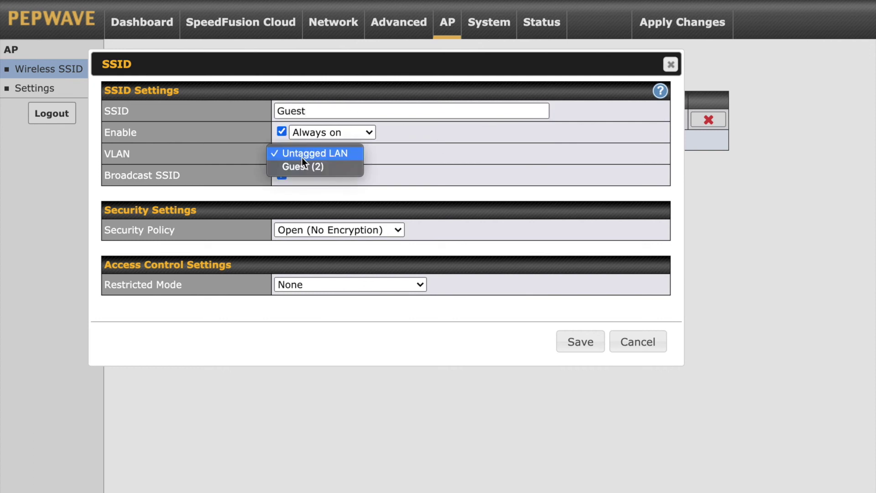
{"action": "left_click", "coordinate": [307, 166]}
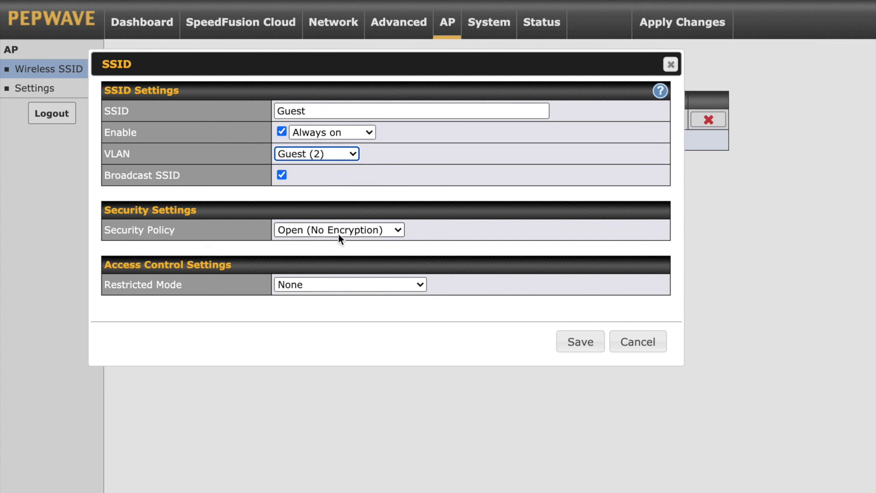
- Secure the Guest SSID with WPA/WPA2 - Personal, enter the shared key, and verify it
{"action": "left_click", "coordinate": [384, 231]}
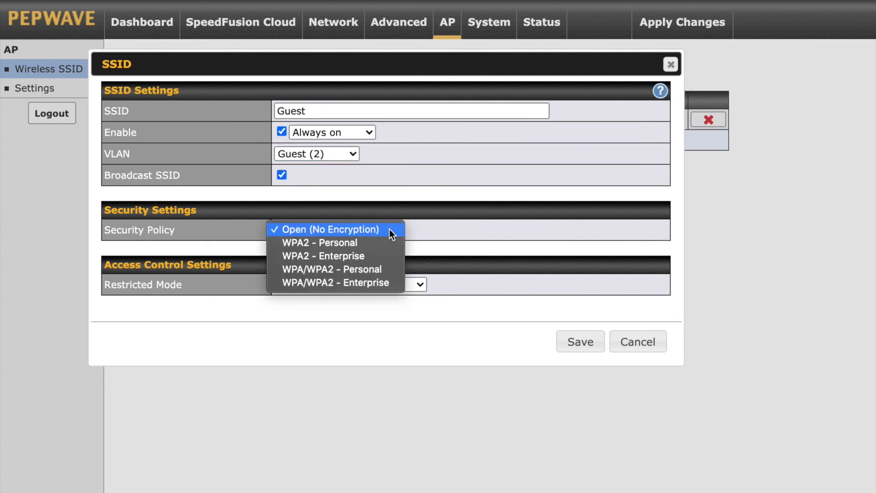
{"action": "left_click", "coordinate": [374, 269]}
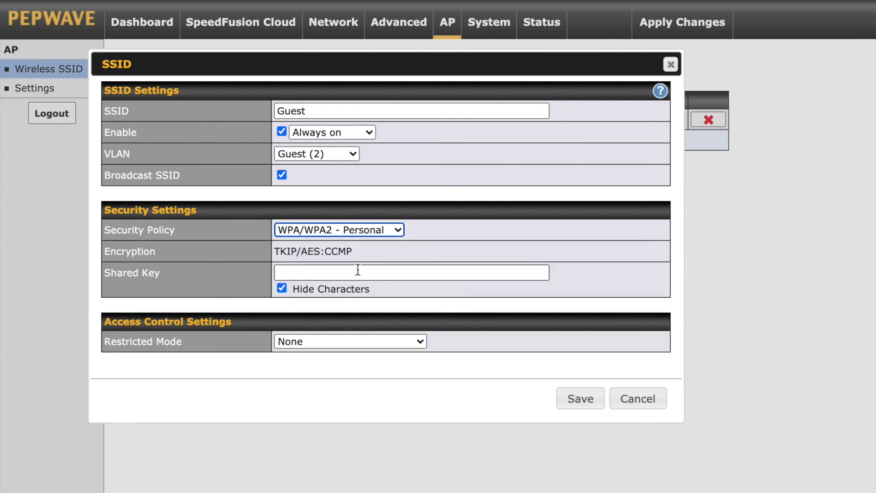
{"action": "left_click", "coordinate": [358, 272]}
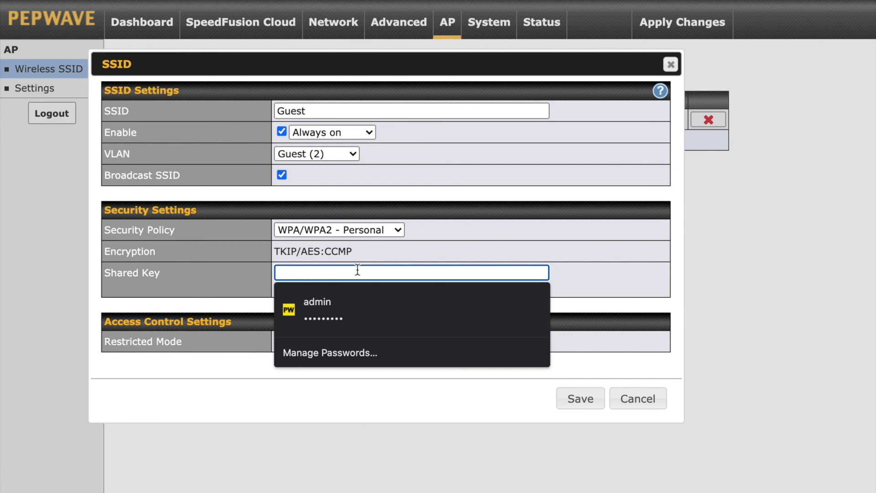
{"action": "type", "text": "•••••••••"}
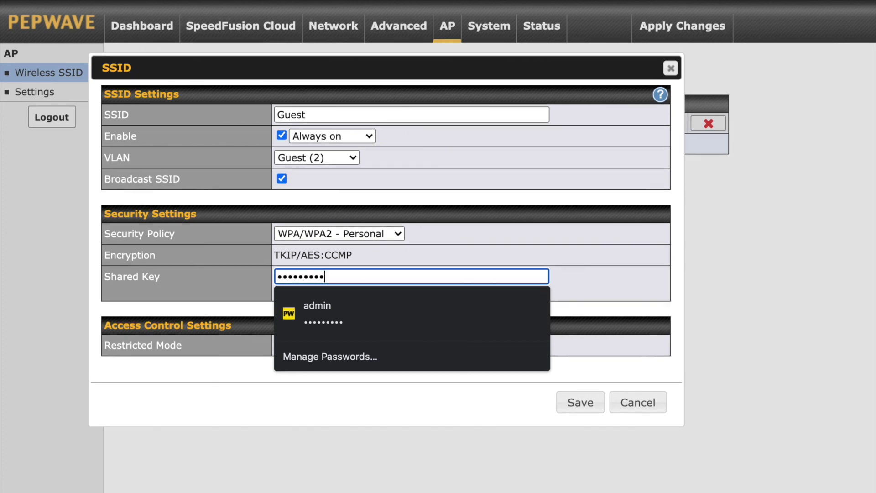
{"action": "type", "text": "••"}
{"action": "left_click", "coordinate": [241, 283]}
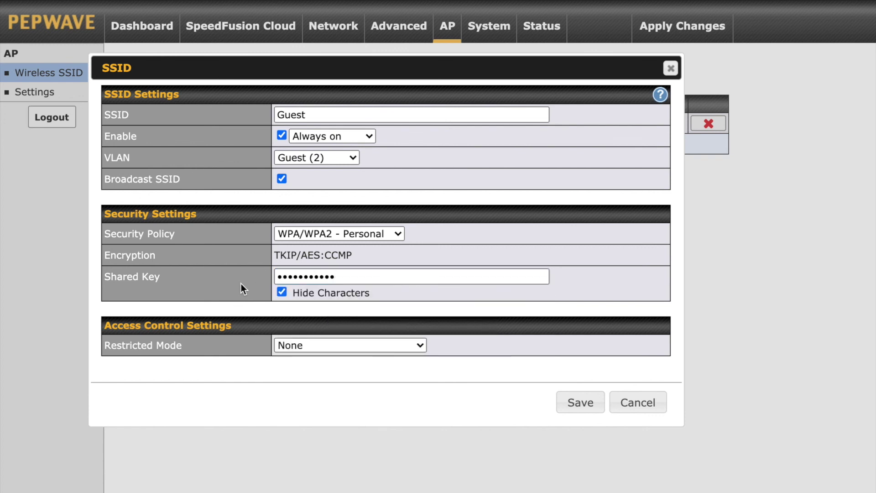
{"action": "left_click", "coordinate": [286, 292]}
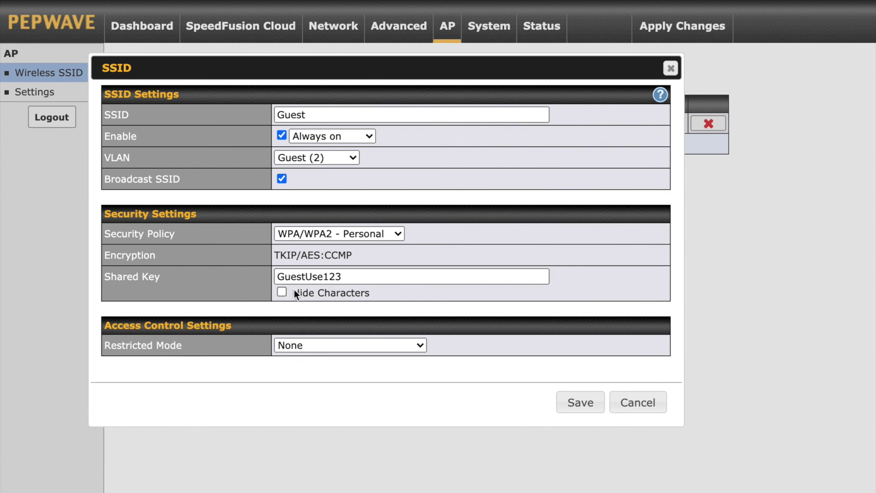
{"action": "left_click", "coordinate": [281, 291]}
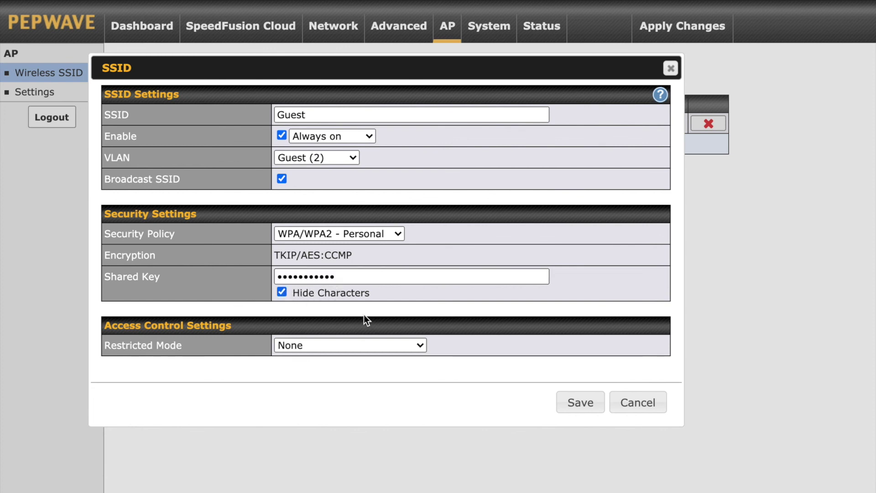